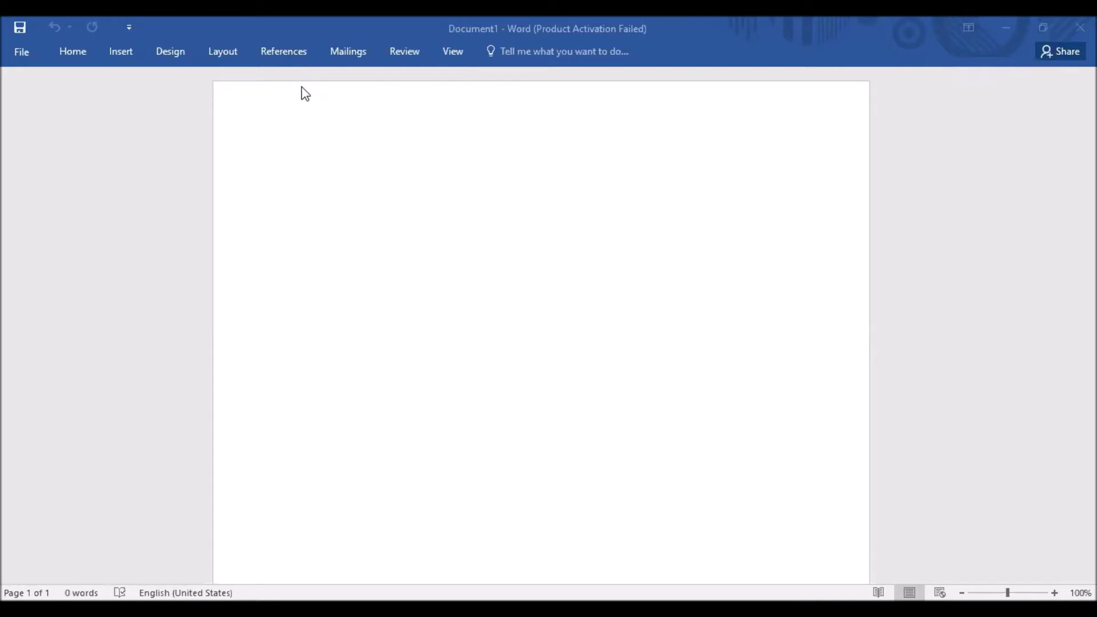
Set the document's citation style to APA Sixth Edition on the References tab
left_click(278, 53)
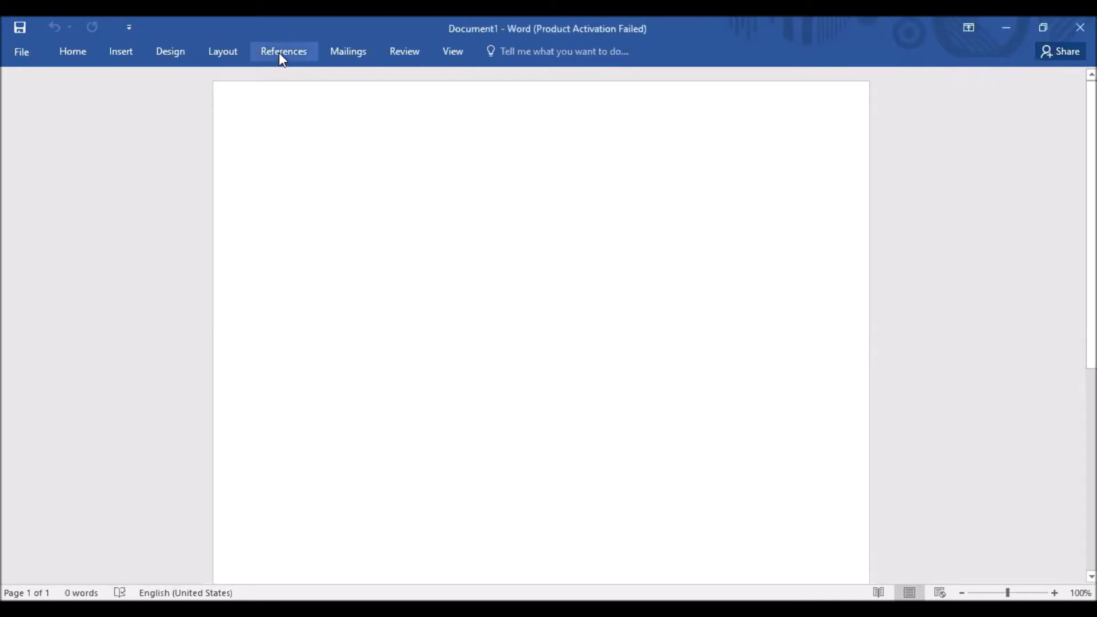
left_click(280, 54)
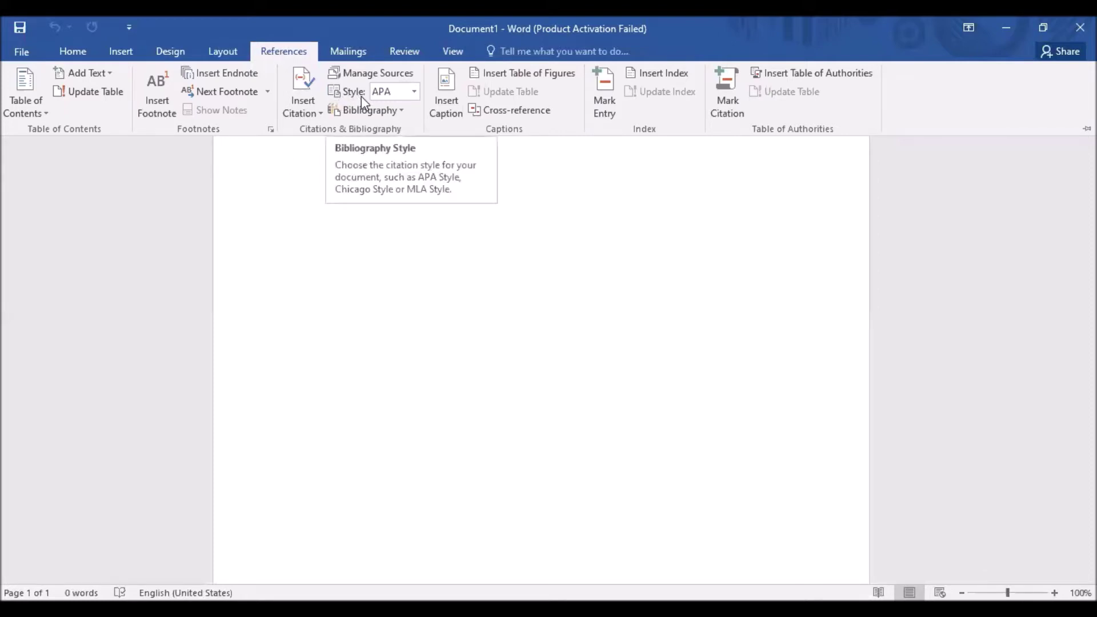
left_click(415, 93)
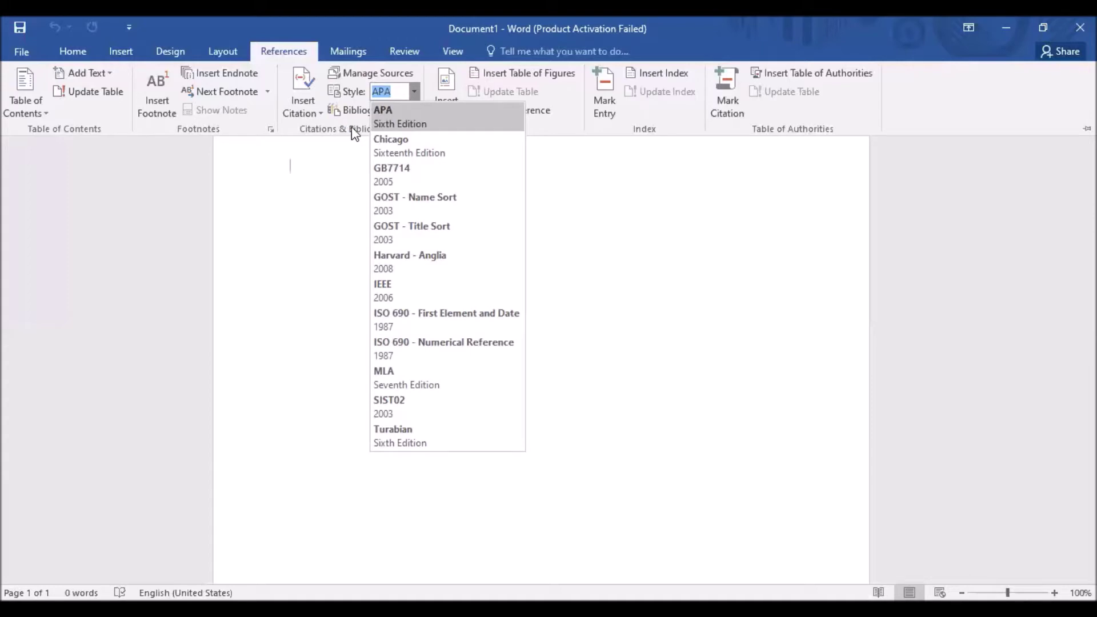
left_click(402, 118)
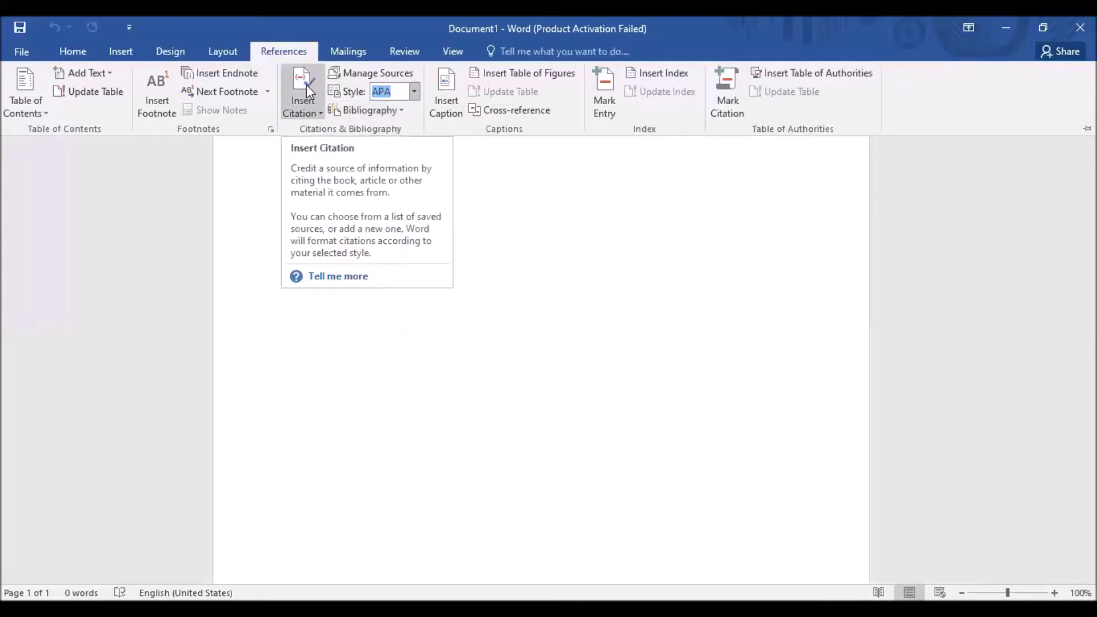
Start a new source via Insert Citation > Add New Source and expand the source-type list
left_click(306, 118)
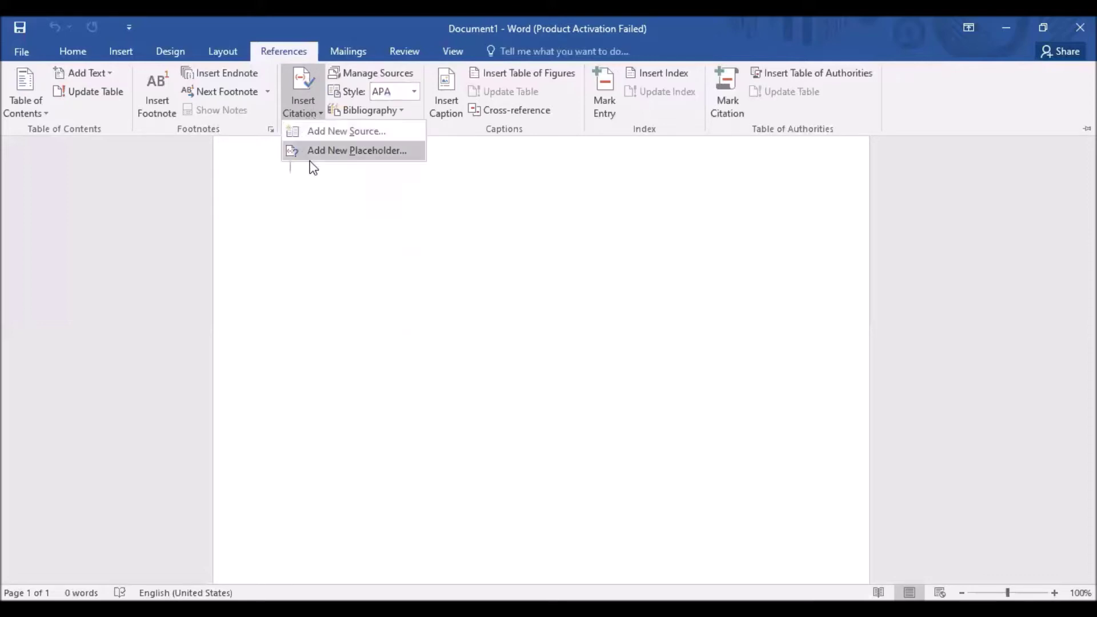
left_click(329, 138)
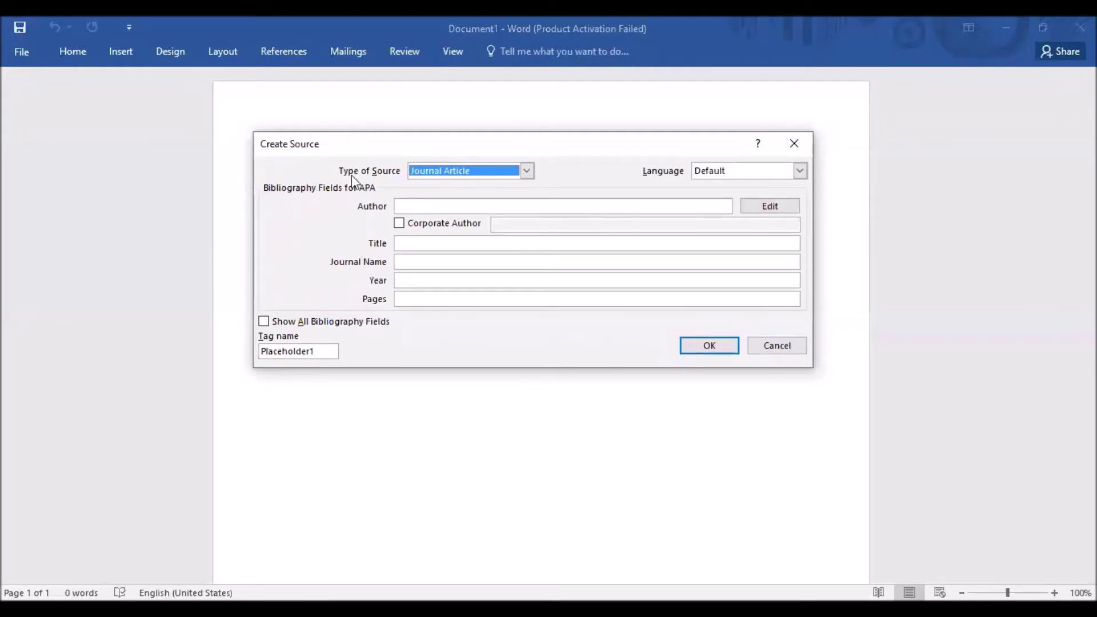
left_click(526, 171)
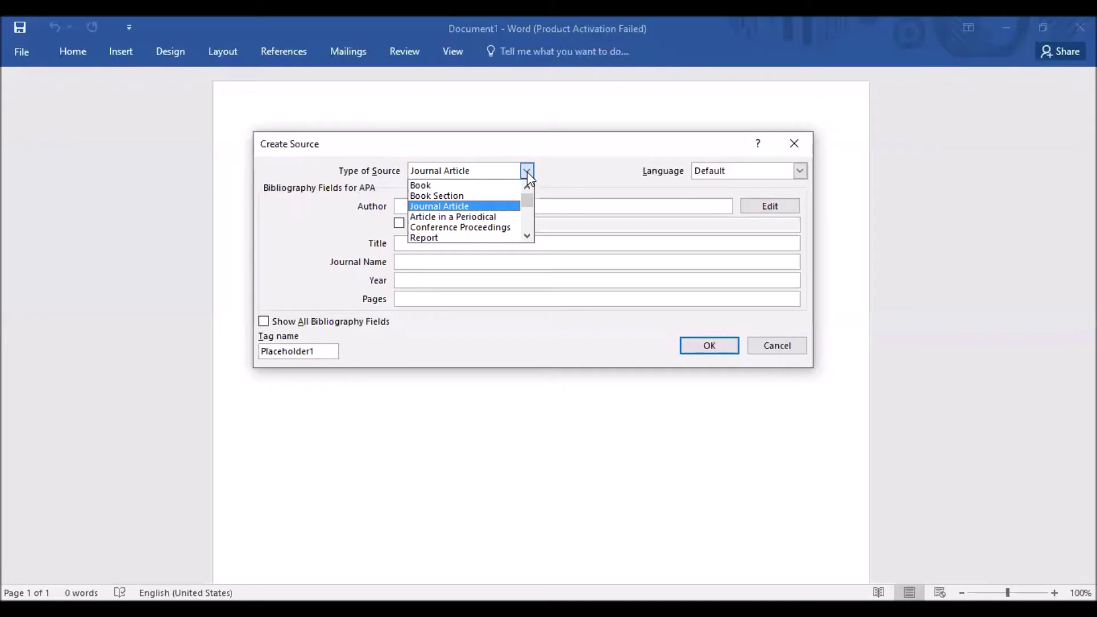
left_click(528, 236)
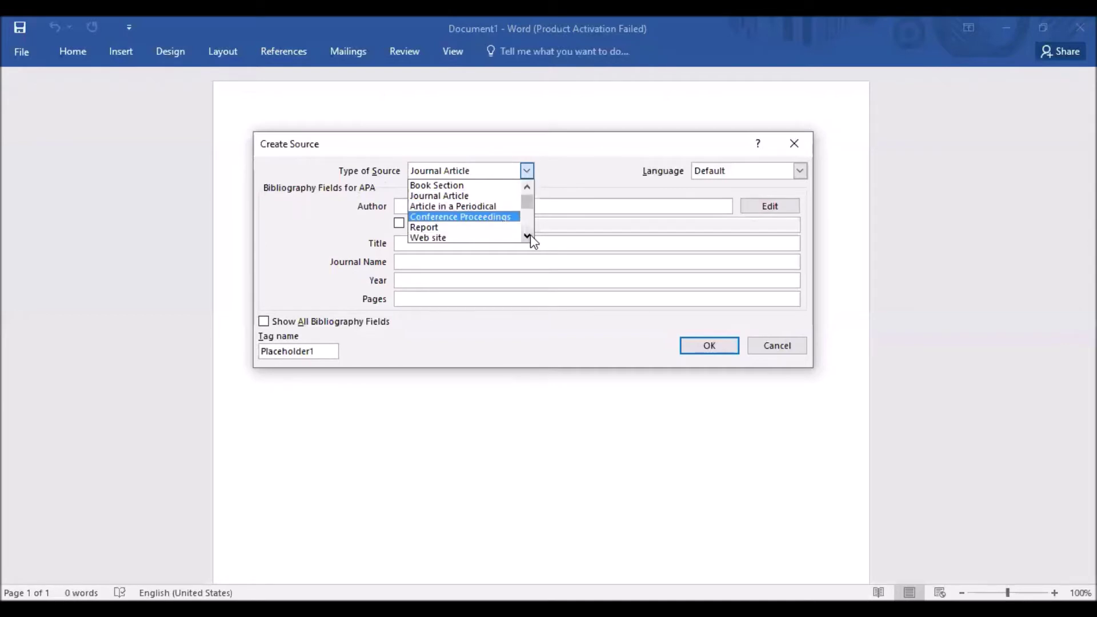
left_click(528, 235)
left_click(528, 236)
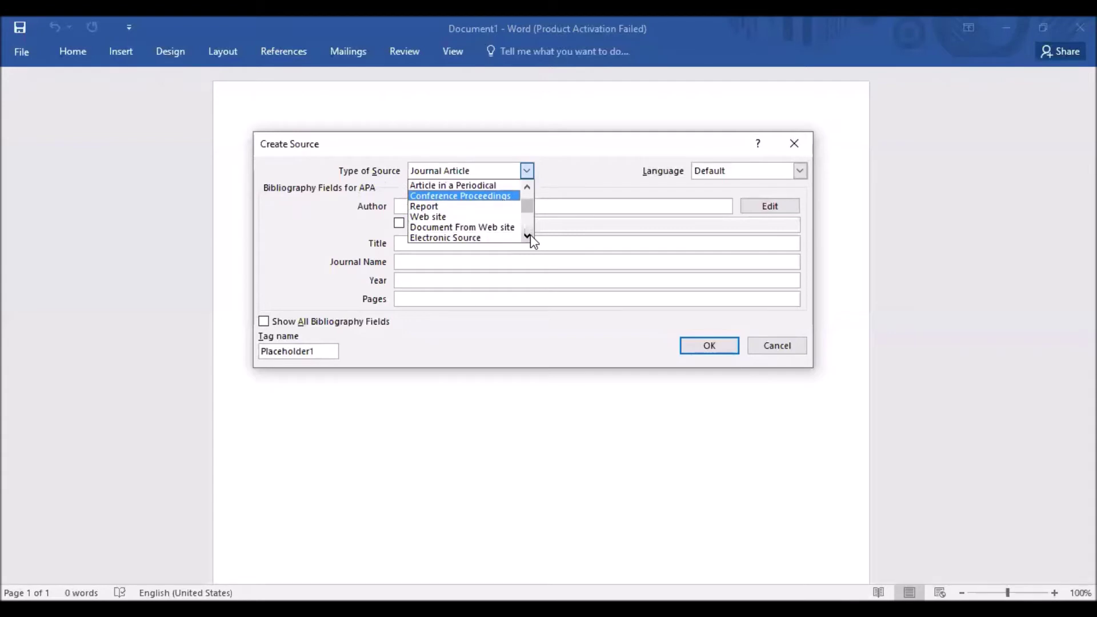
left_click(528, 236)
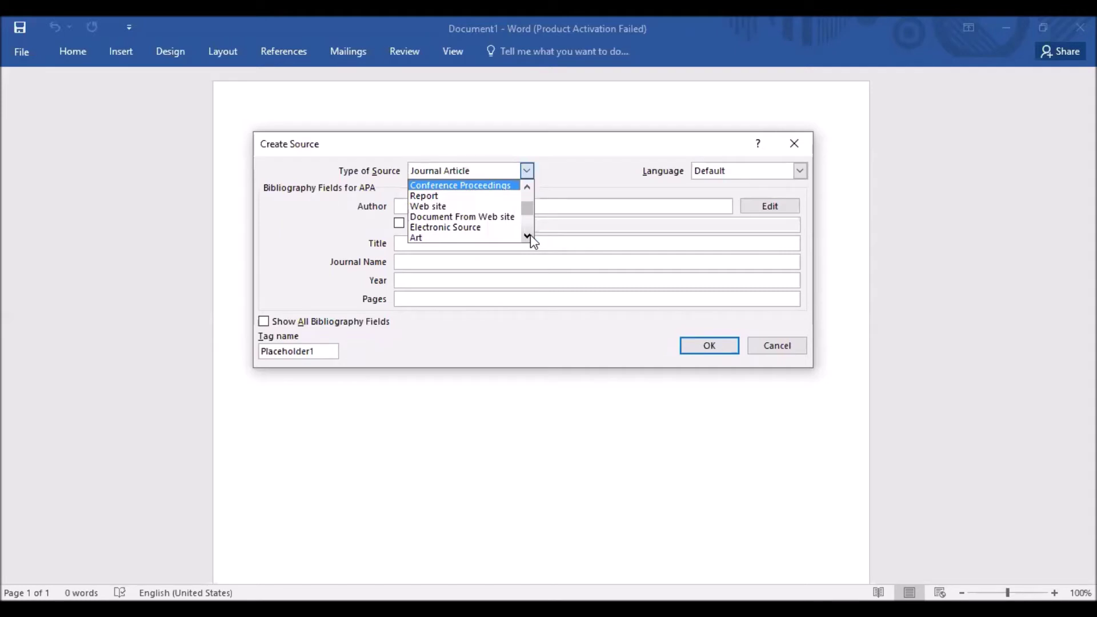
left_click(528, 236)
left_click(529, 235)
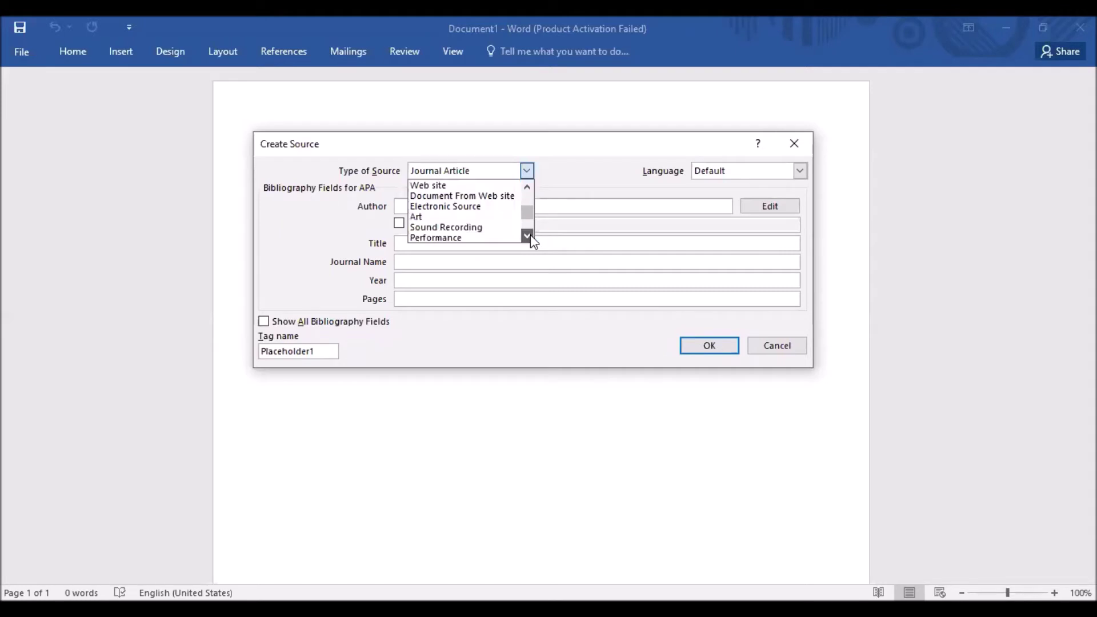
left_click(529, 235)
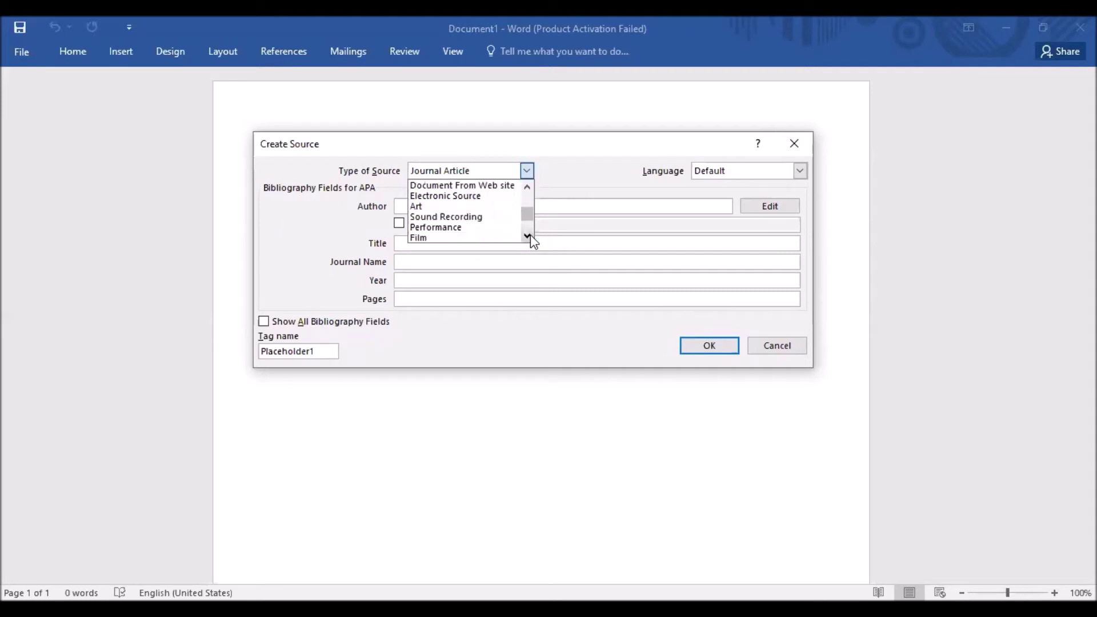
left_click(528, 187)
left_click(528, 188)
left_click(528, 187)
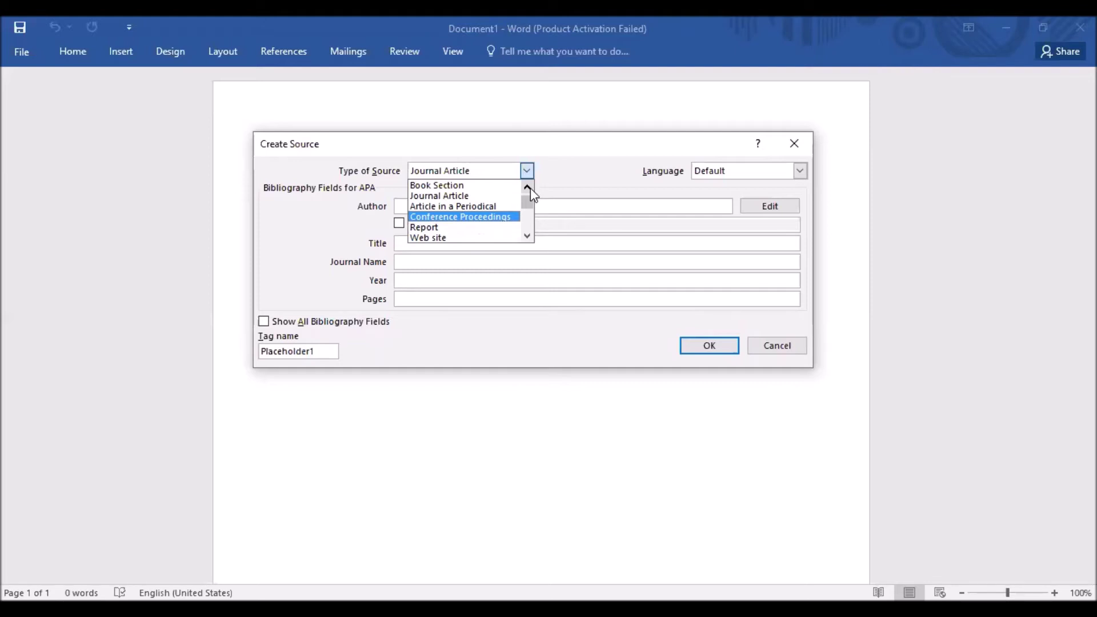
left_click(595, 177)
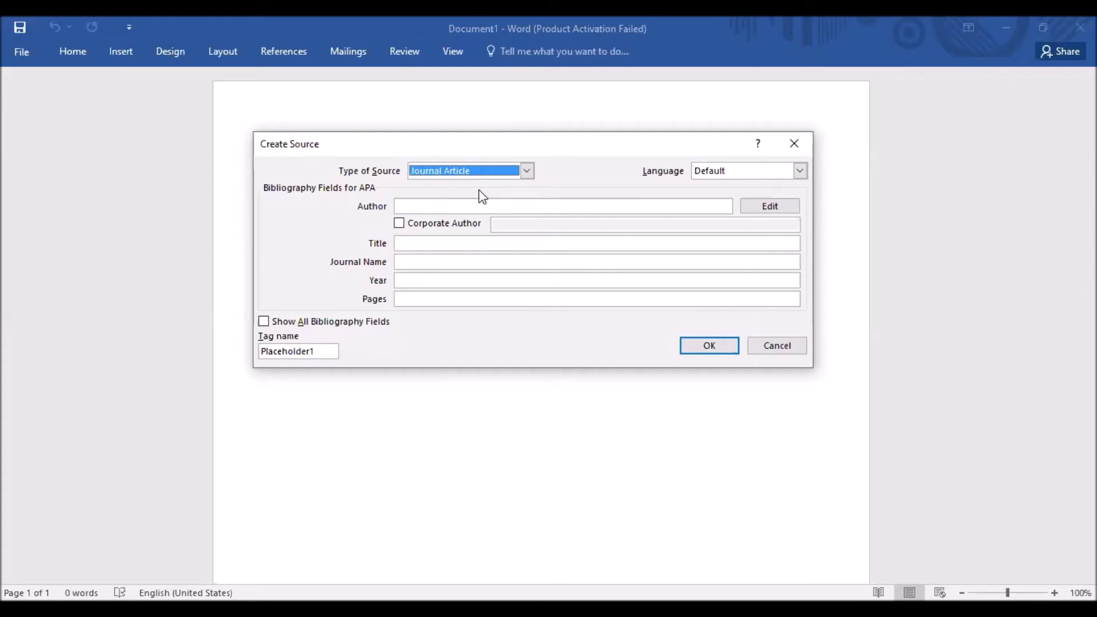
Enter the source's three authors, capitalising the first author's initial letter
left_click(416, 204)
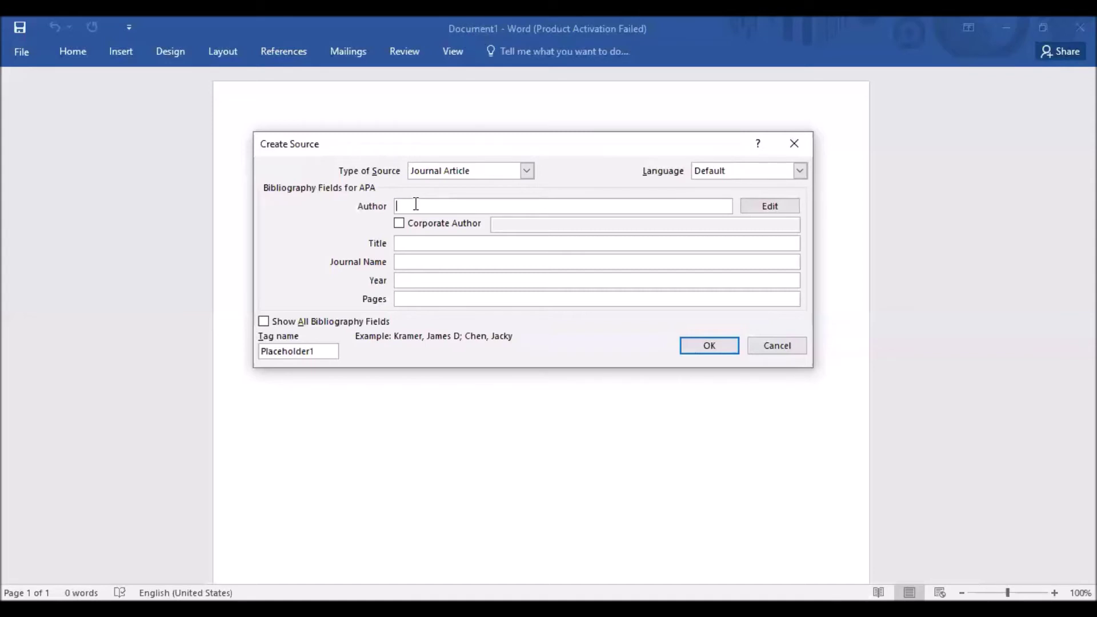
type("akha")
type("r, Faizan Noor,")
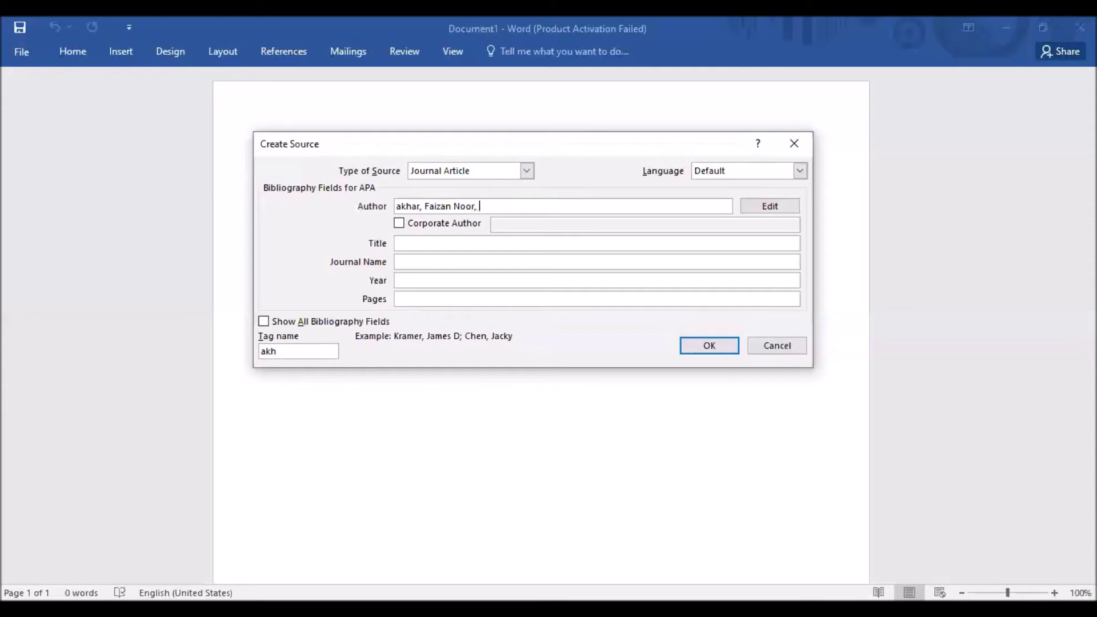
type(" Asmina, Akhter")
left_click(402, 207)
key("BackSpace")
type("A")
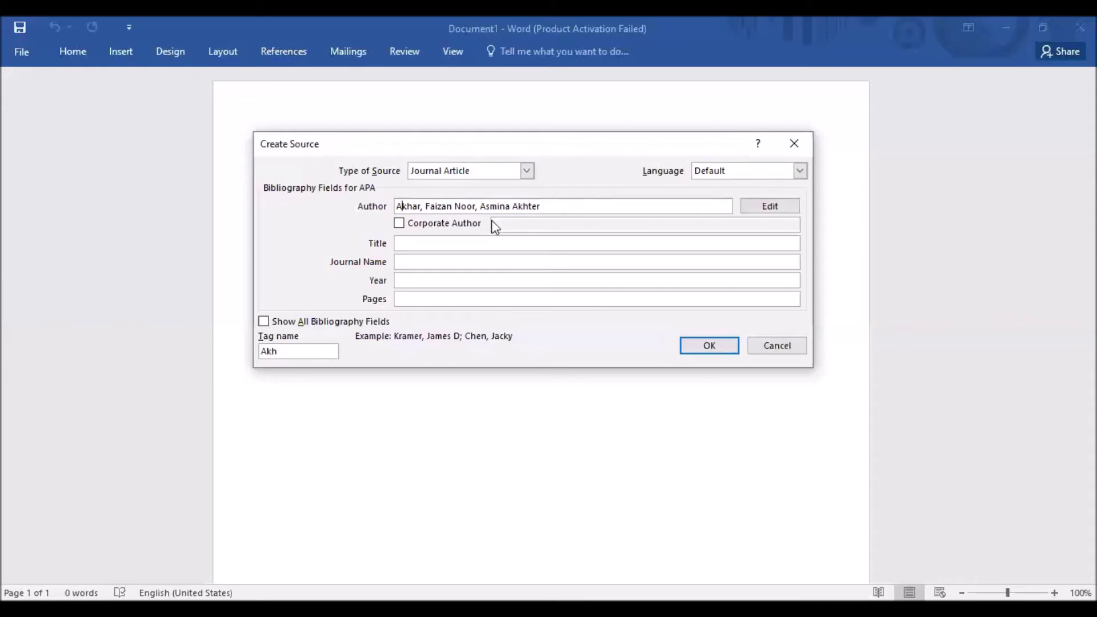
Enter the title 'Factors effecting international marketing'
left_click(427, 246)
type("fd")
key("BackSpace")
type("Factorseff")
key("BackSpace")
key("BackSpace")
key("BackSpace")
type("effecting")
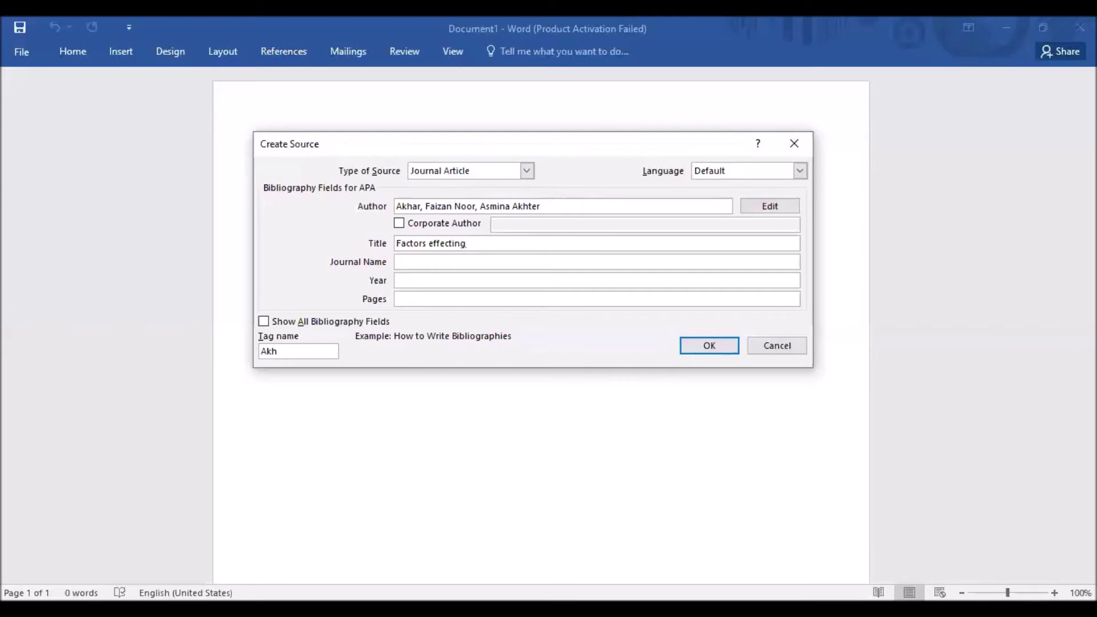
type("inter")
key("BackSpace")
key("BackSpace")
key("BackSpace")
key("BackSpace")
key("BackSpace")
type("international marki")
key("BackSpace")
type("eting")
left_click(417, 262)
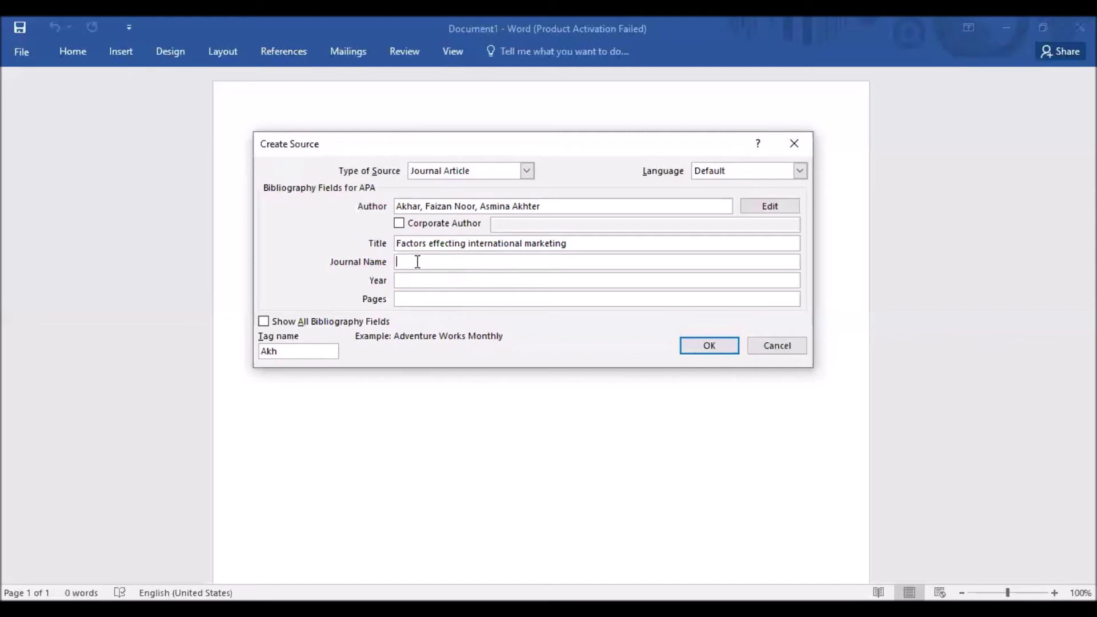
Enter journal name 'Journal of Business Management', year 2008 and pages 45-90
type("Journal of Business MAnagement")
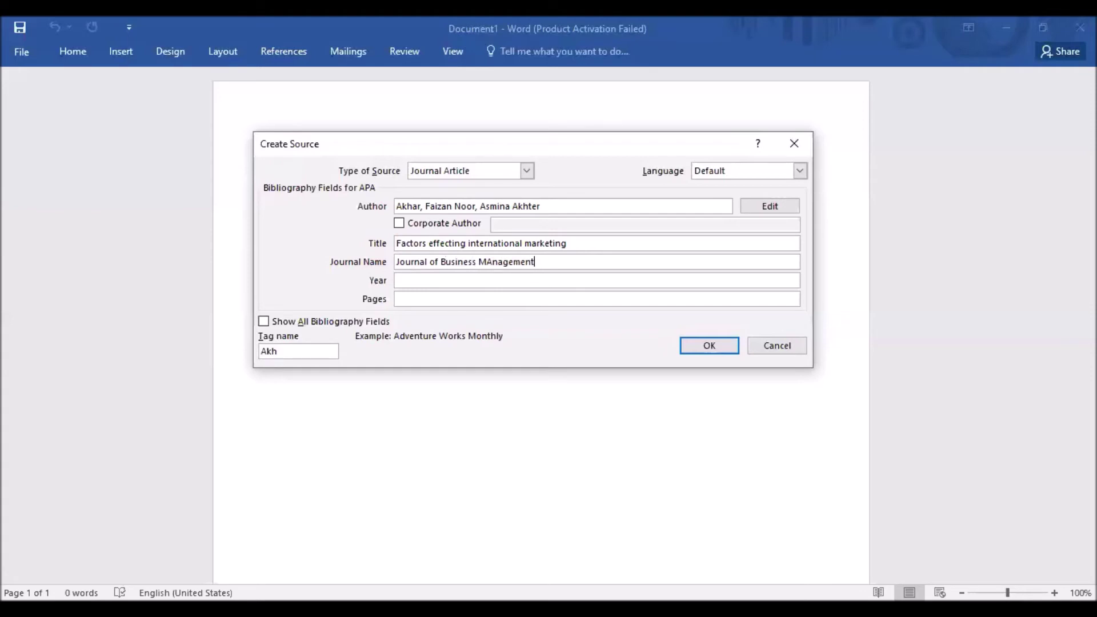
left_click(495, 265)
key("BackSpace")
type("a")
left_click(440, 279)
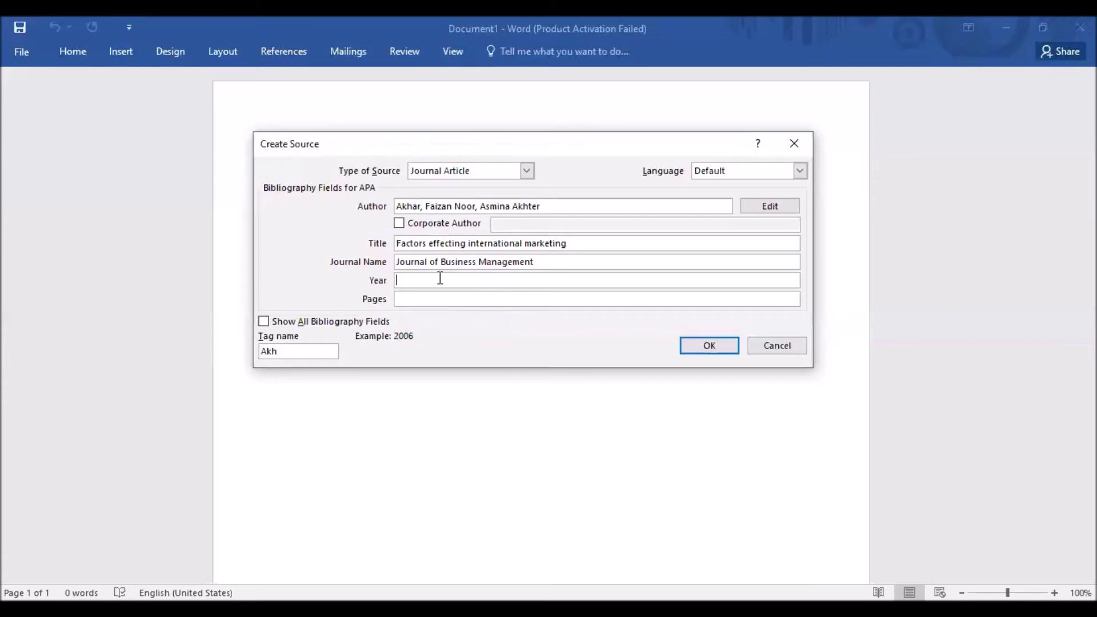
type("200")
type("9")
key("BackSpace")
type("8")
left_click(405, 299)
type("45-9")
type("0")
Show all bibliography fields and set the month to May and day to 5
left_click(264, 322)
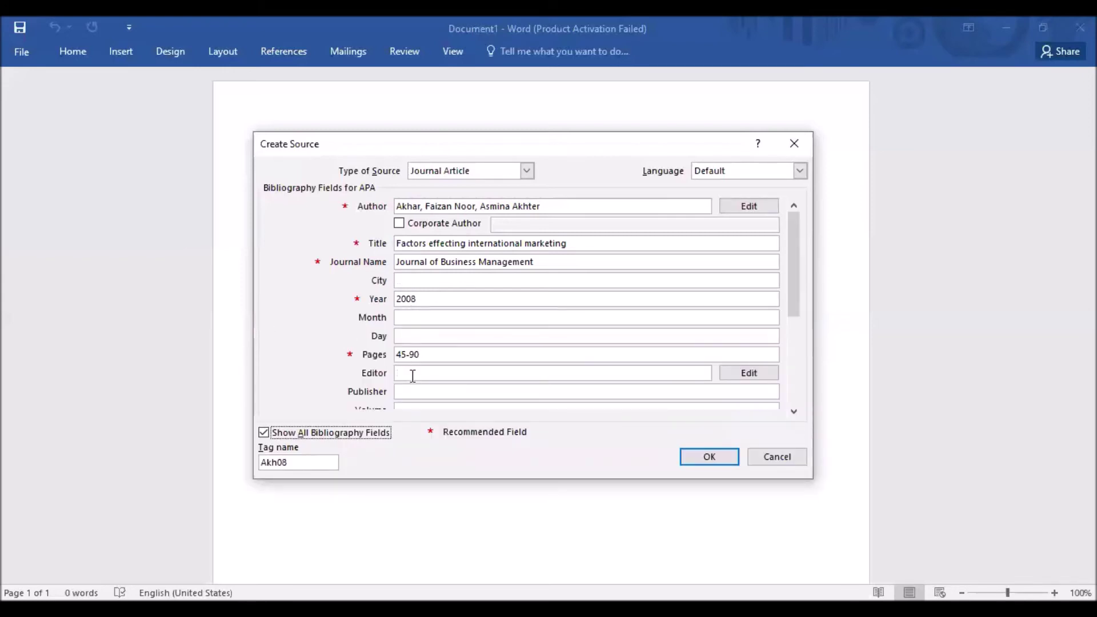
left_click(409, 319)
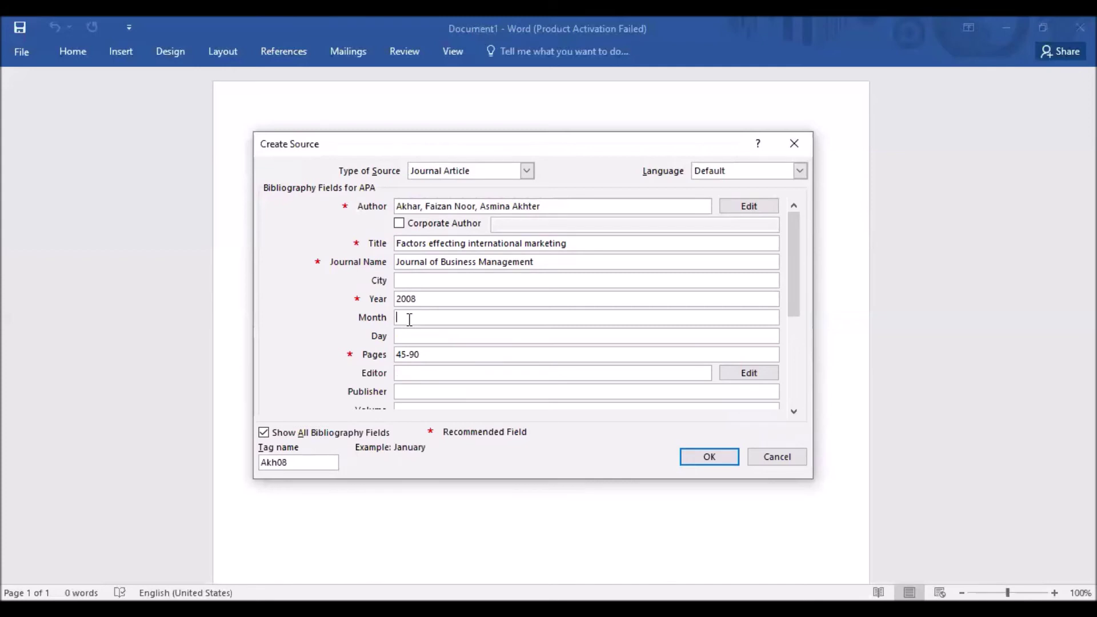
type("May")
left_click(418, 334)
type("5")
left_click(794, 411)
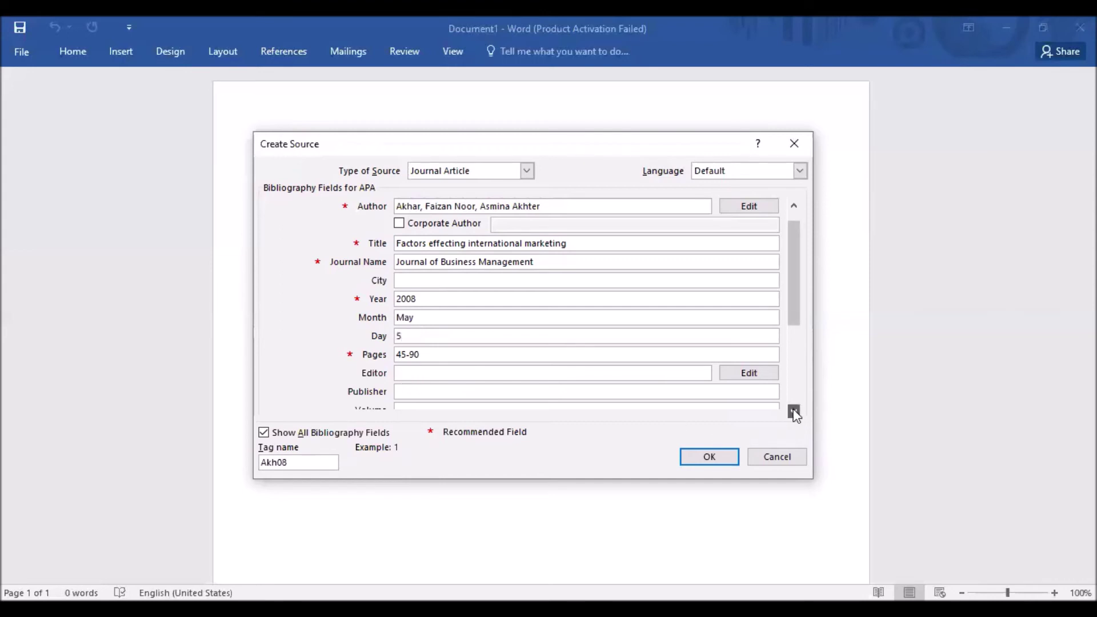
left_click(794, 412)
Set volume VIII and issue 4, then save the source and insert its citation
left_click(416, 316)
type("Vi")
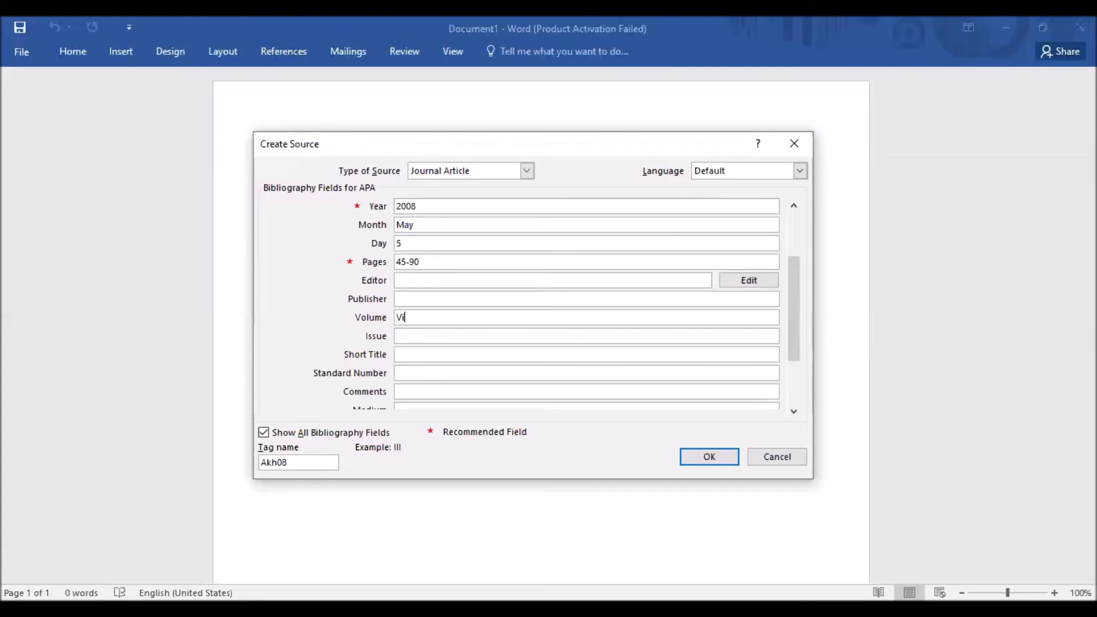
key("BackSpace")
type("III")
left_click(413, 337)
type("4")
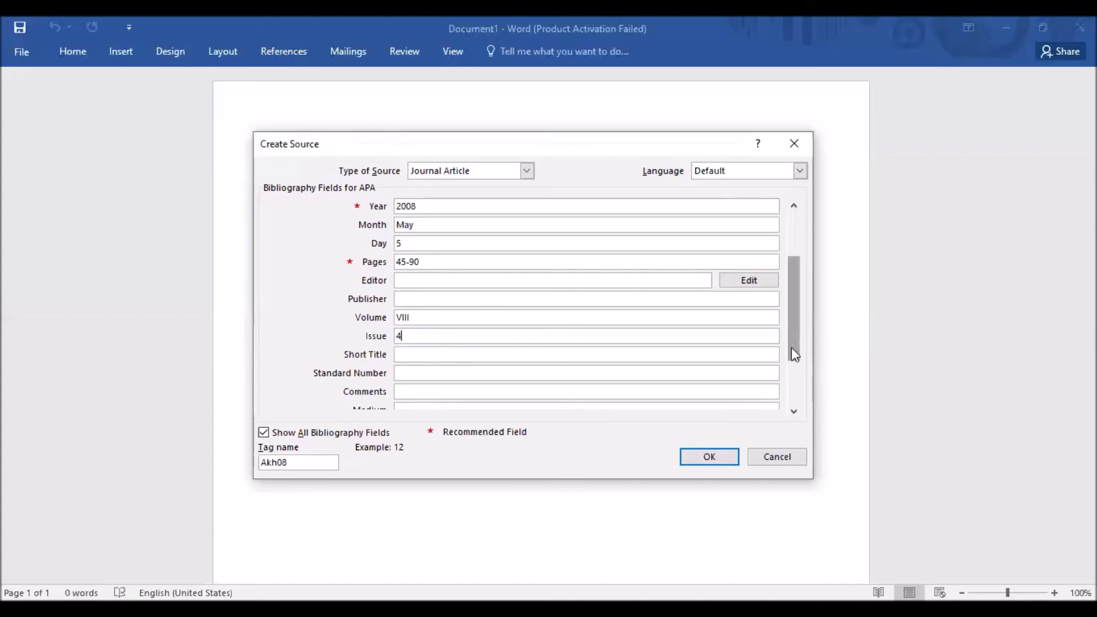
left_click_drag(795, 355, 795, 307)
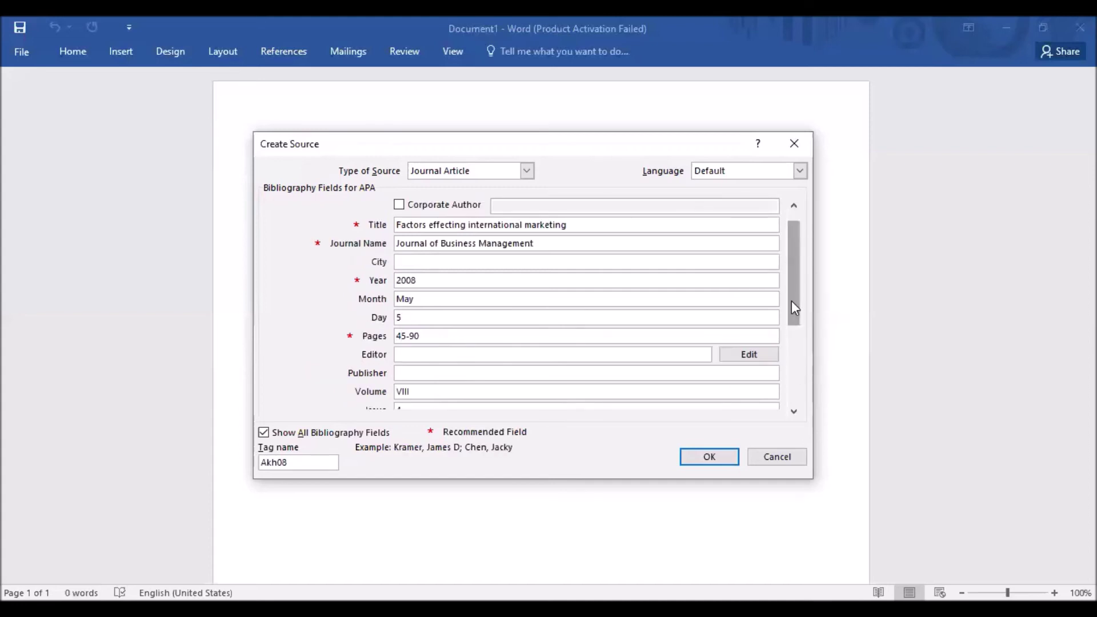
left_click(492, 355)
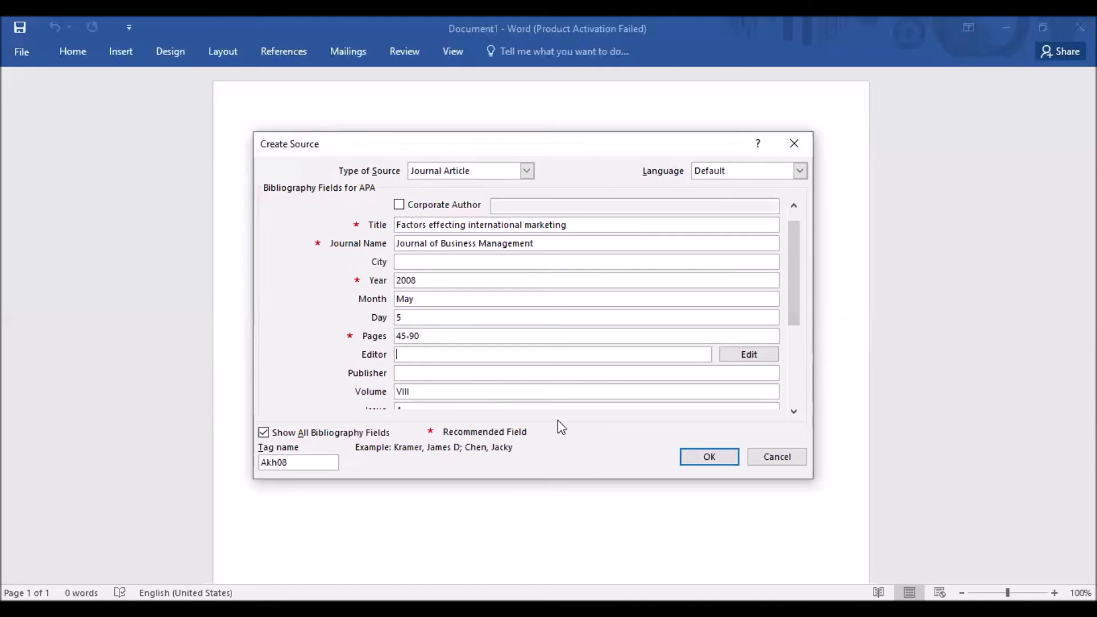
left_click(707, 458)
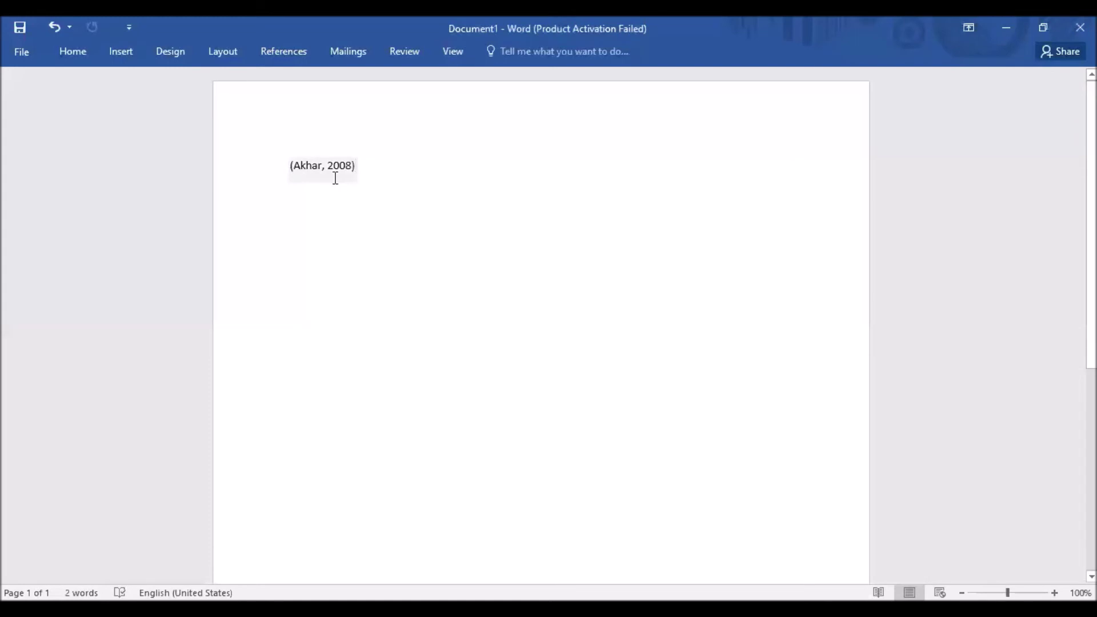
Start a new line after the 2008 citation and begin adding a second new source
left_click(424, 165)
key("Return")
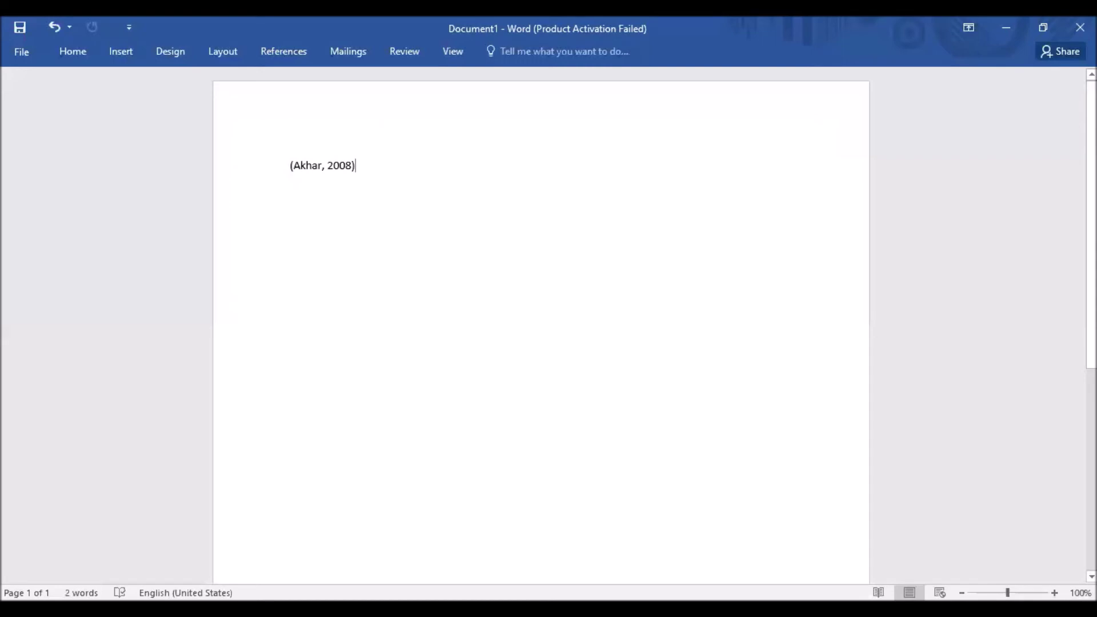
left_click(295, 58)
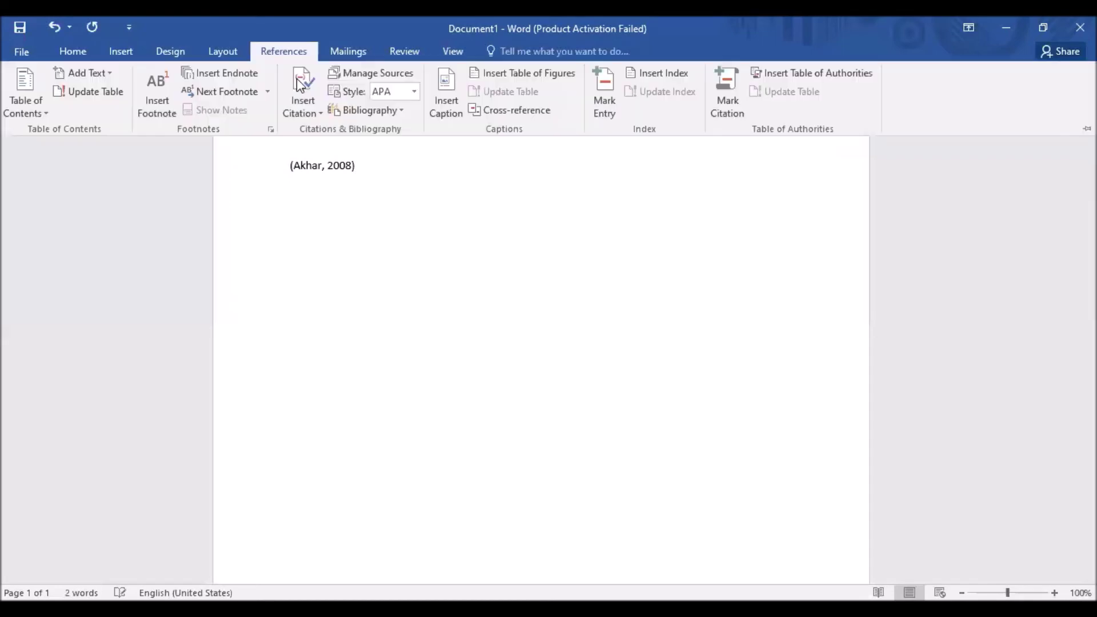
left_click(306, 112)
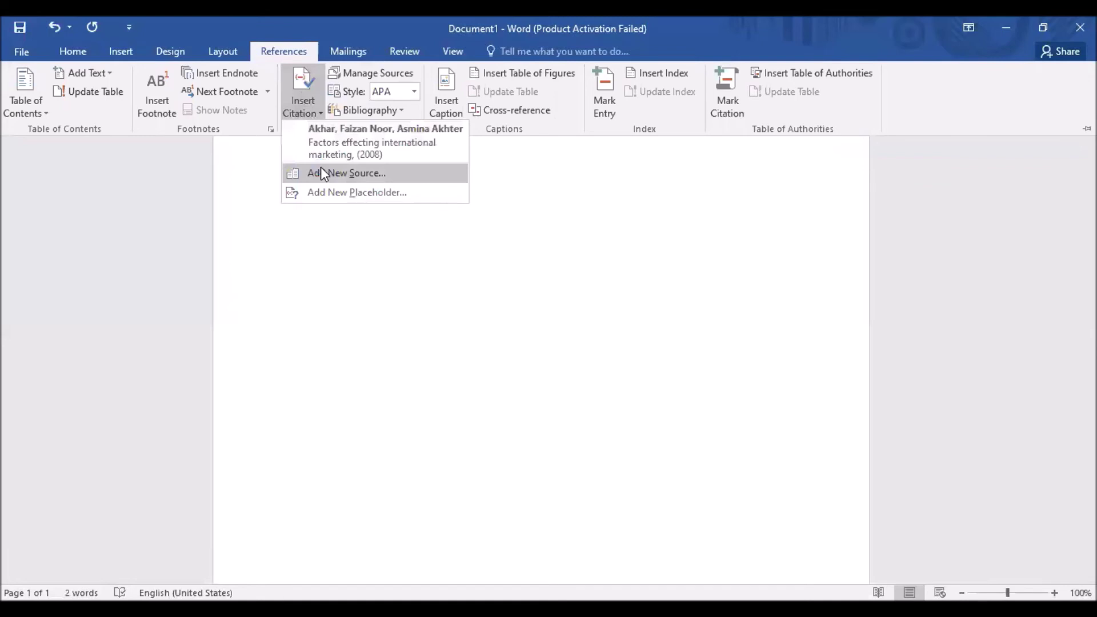
left_click(323, 173)
Enter the second source's author and the title 'Determinants of export performance'
left_click(417, 207)
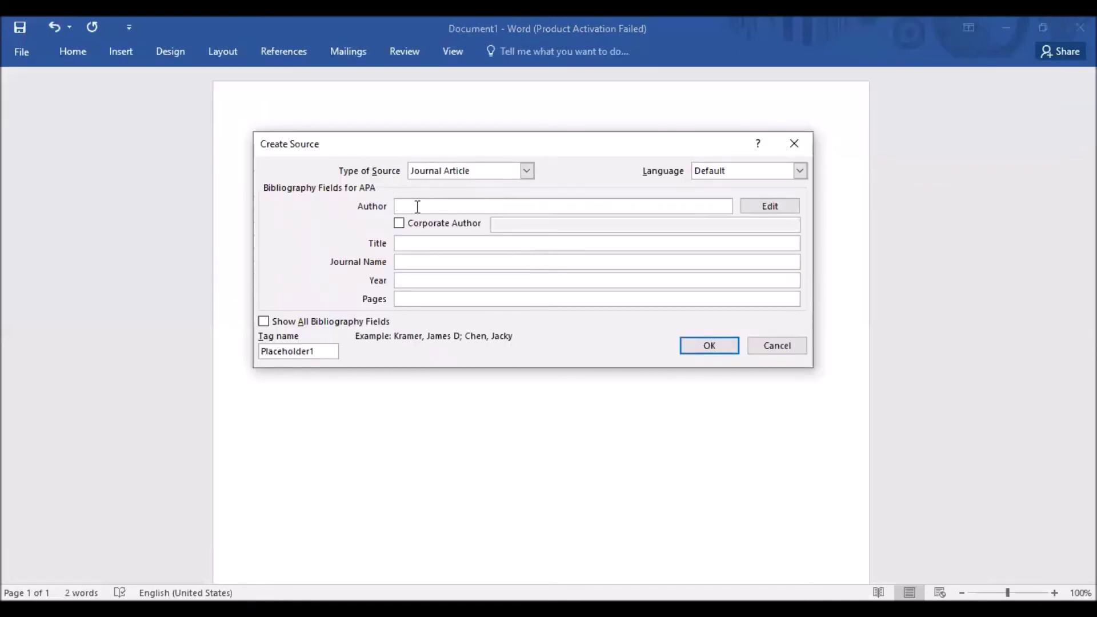
type("Albronz")
left_click(424, 242)
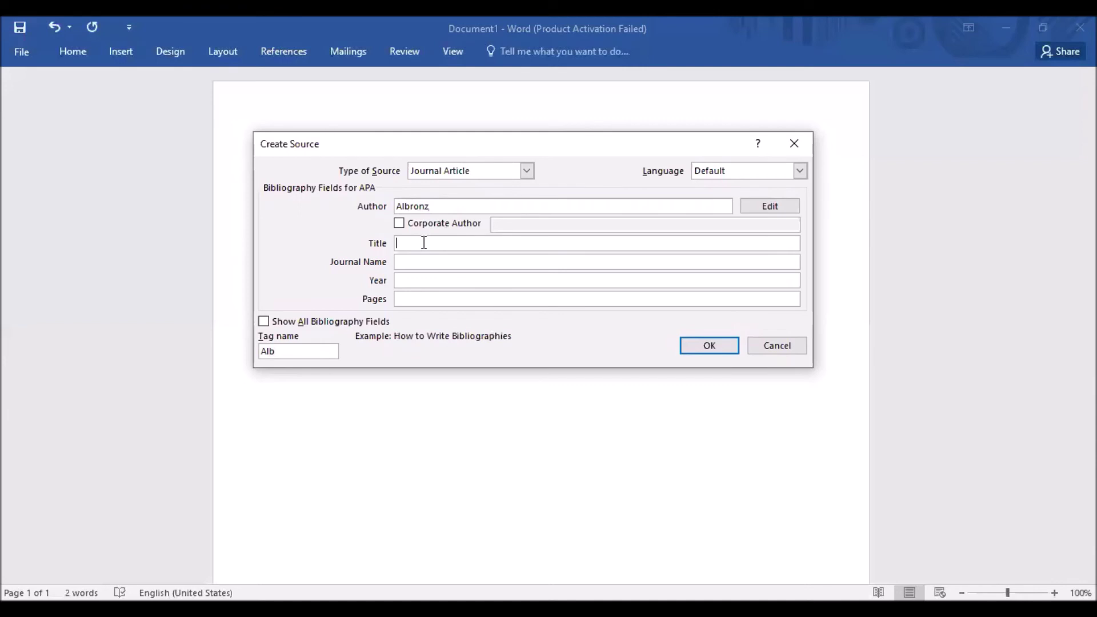
type("Deye")
key("BackSpace")
key("BackSpace")
type("ter")
type("minants of export per")
type("formance")
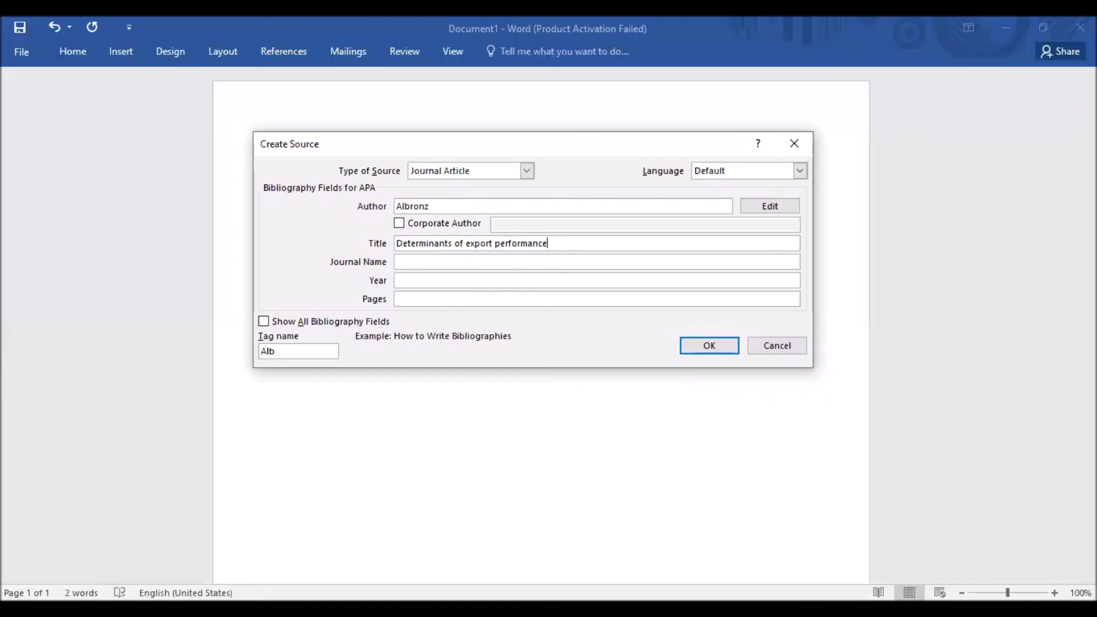
Fill journal name UNCP, year 2005 and pages 2-65, then insert the citation
left_click(432, 261)
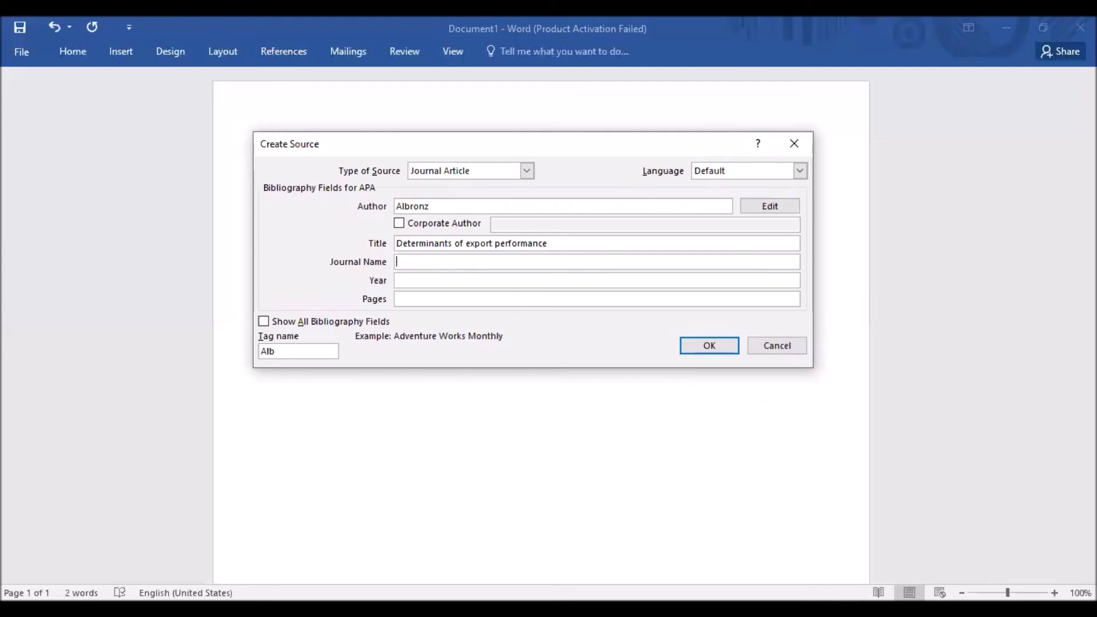
type("UNCp")
key("BackSpace")
type("P")
left_click(416, 283)
type("2005")
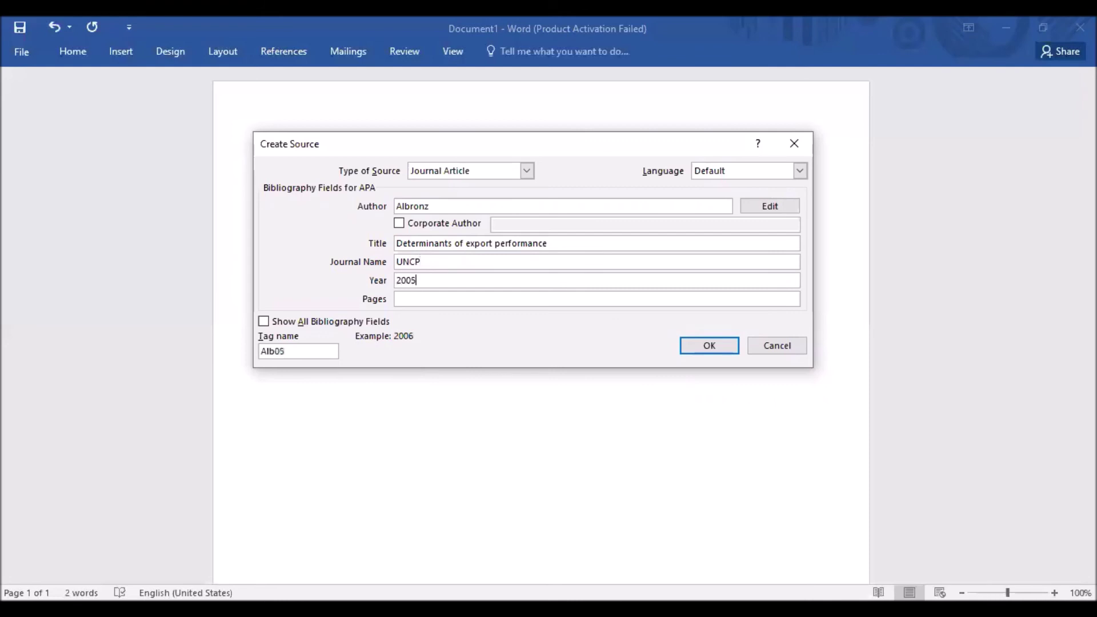
left_click(419, 301)
type("23")
key("BackSpace")
type("-65")
left_click(695, 345)
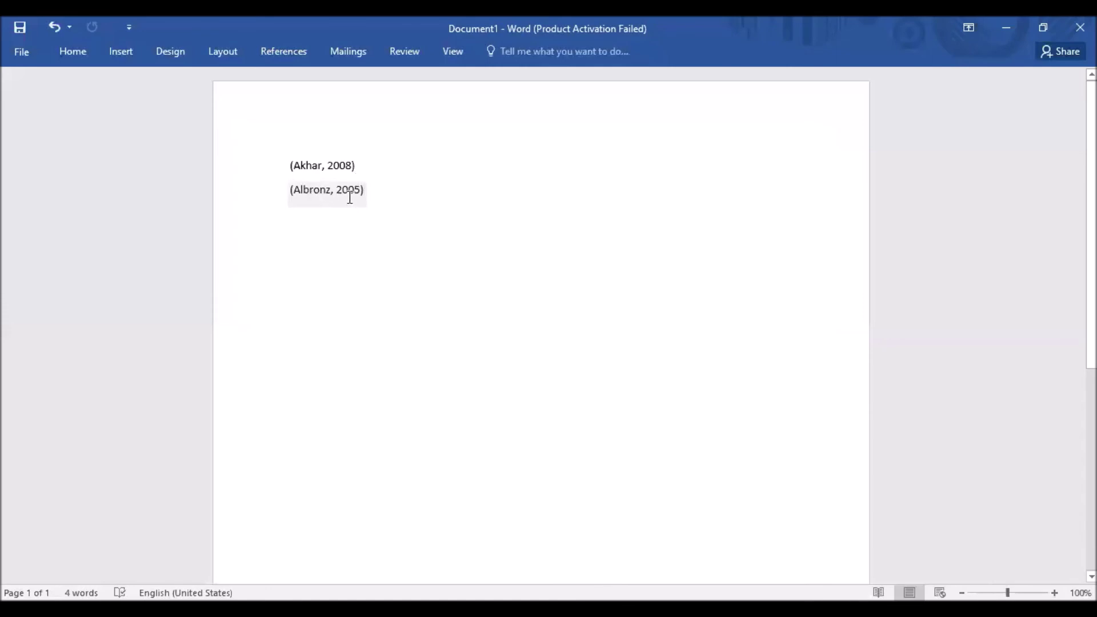
Display the built-in Bibliography gallery from the References tab
left_click(283, 51)
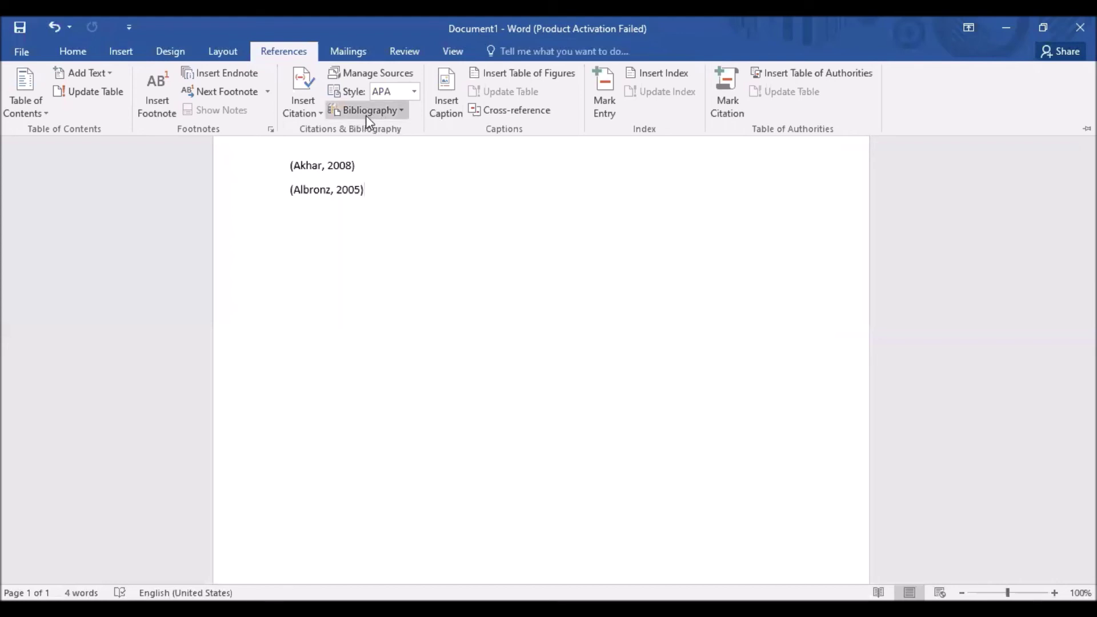
left_click(403, 114)
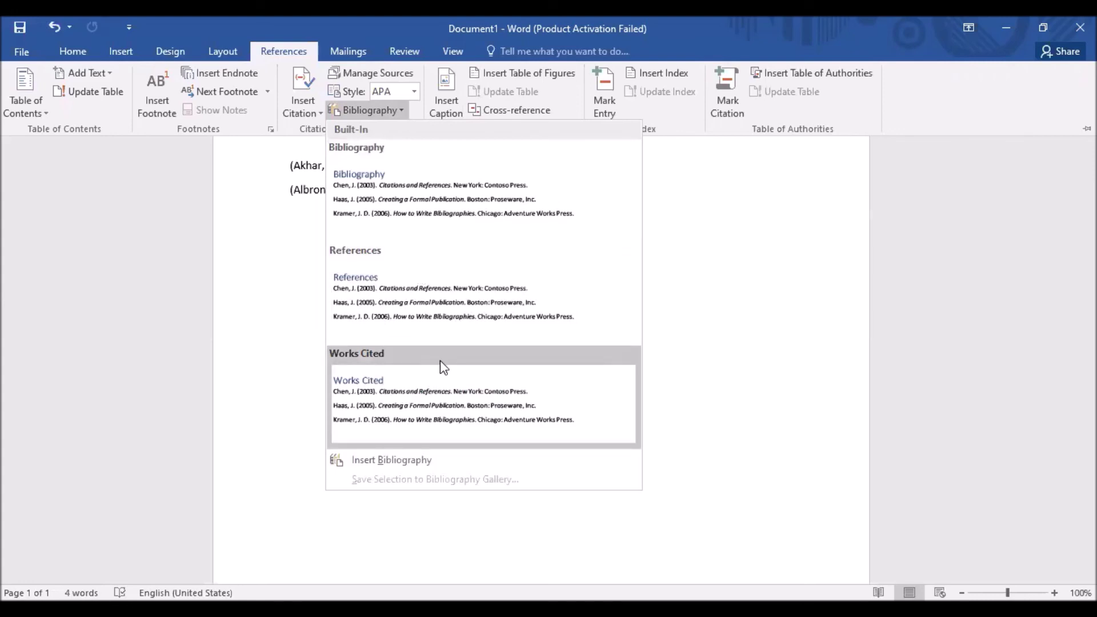
Insert the built-in References list and delete the 2008 and 2005 in-text citations
left_click(423, 288)
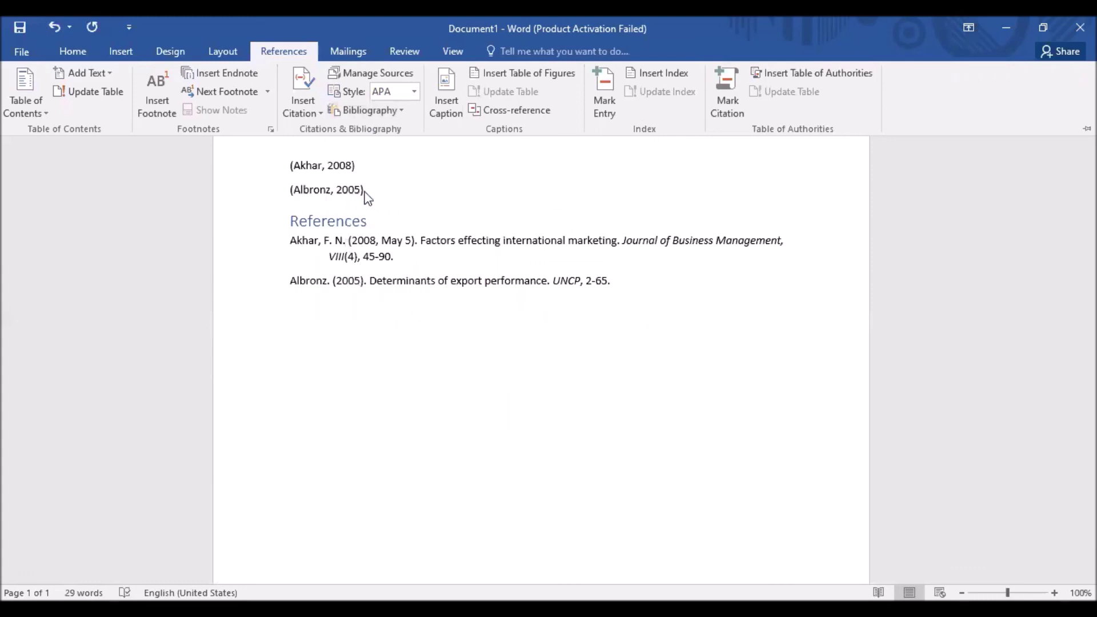
key("ctrl+F1")
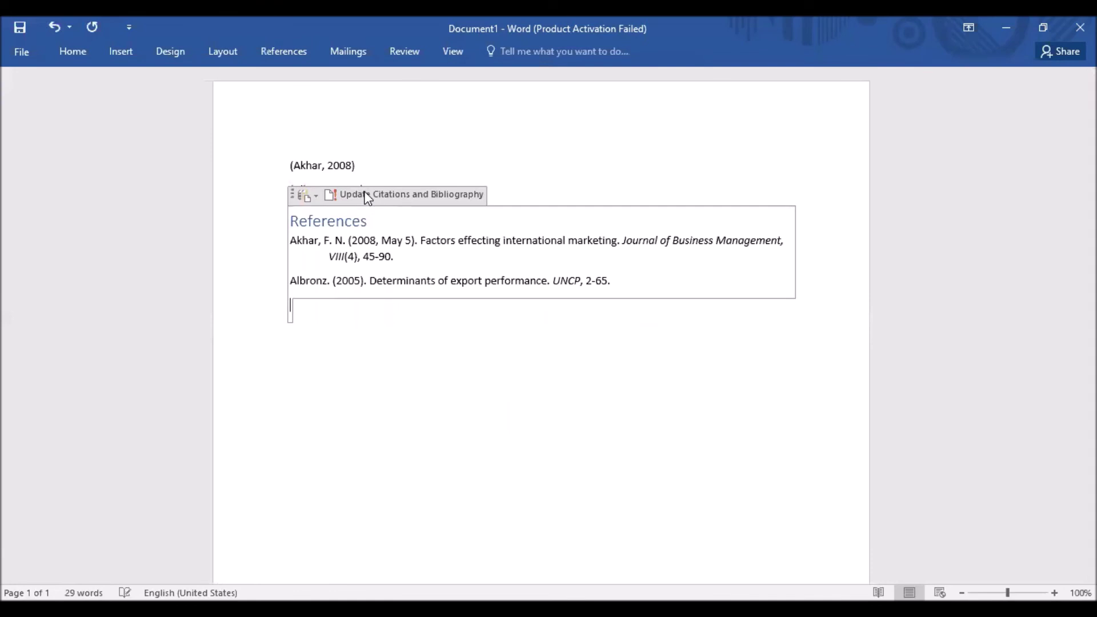
left_click(361, 166)
key("BackSpace")
key("BackSpace")
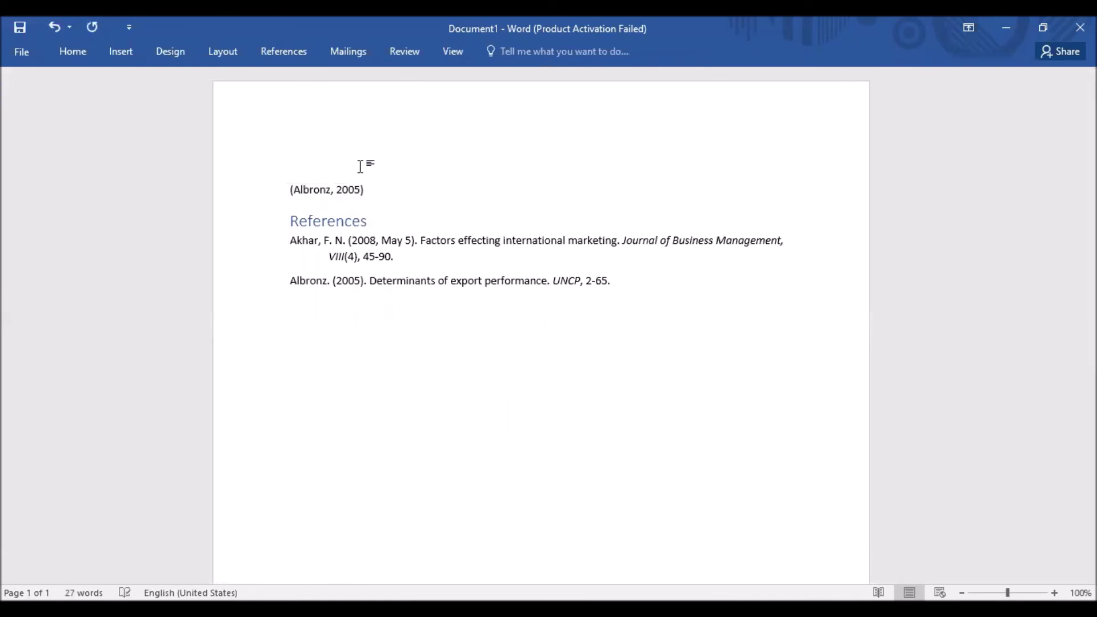
key("BackSpace")
key("BackSpace")
key("BackSpace")
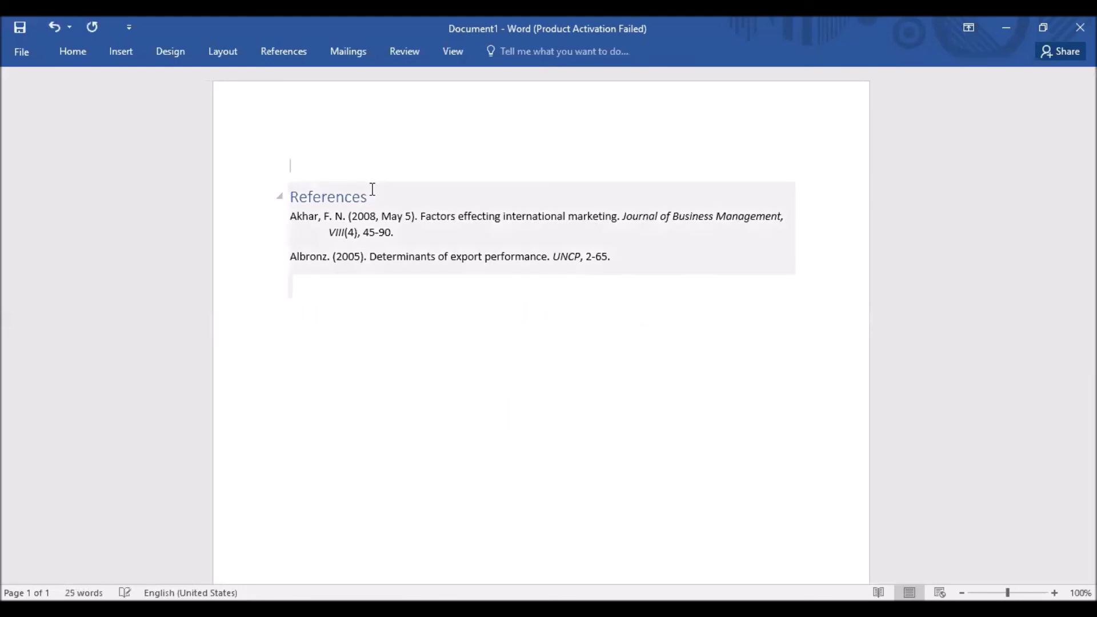
left_click(360, 267)
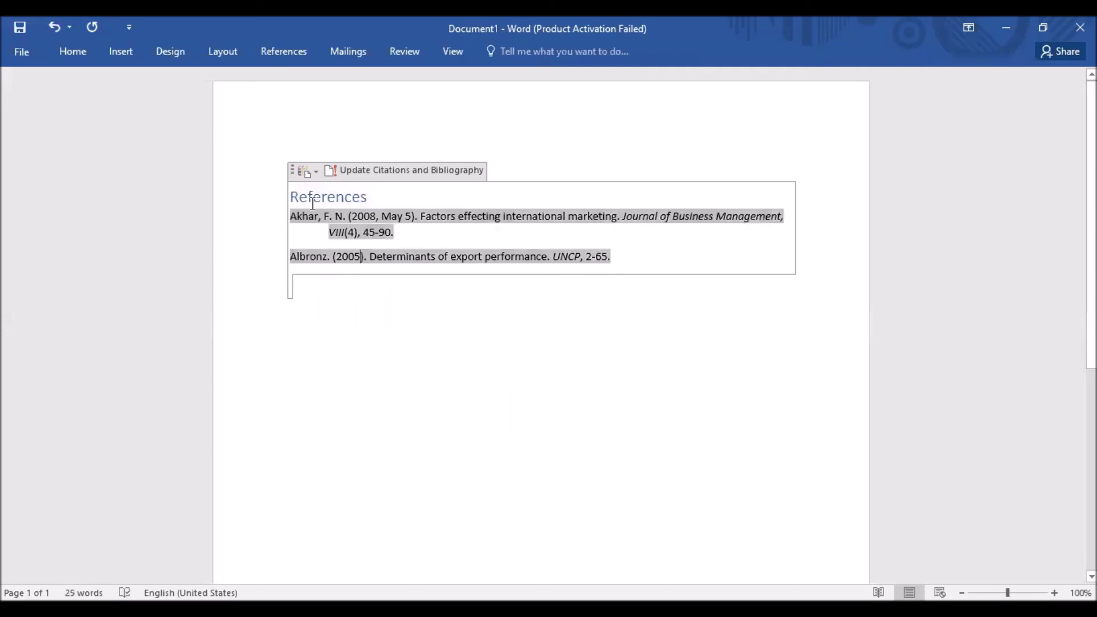